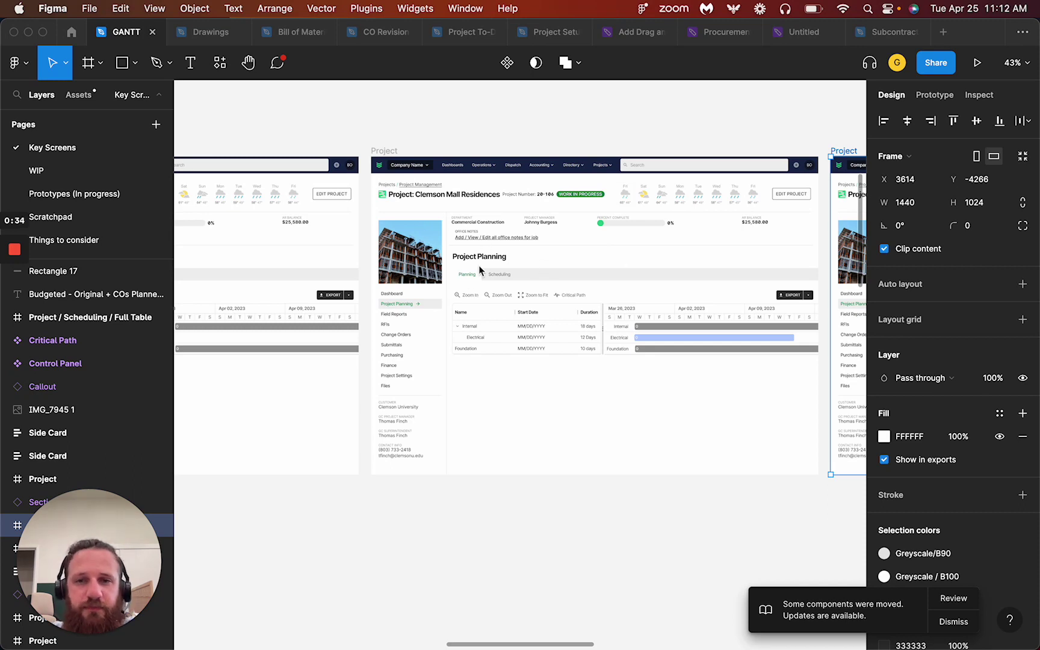
# - Pan the canvas onto the expanded Gantt chart showing the Electrical and Plumbing subtasks and their dependency bars
pyautogui.moveTo(653, 340); pyautogui.dragTo(565, 336)
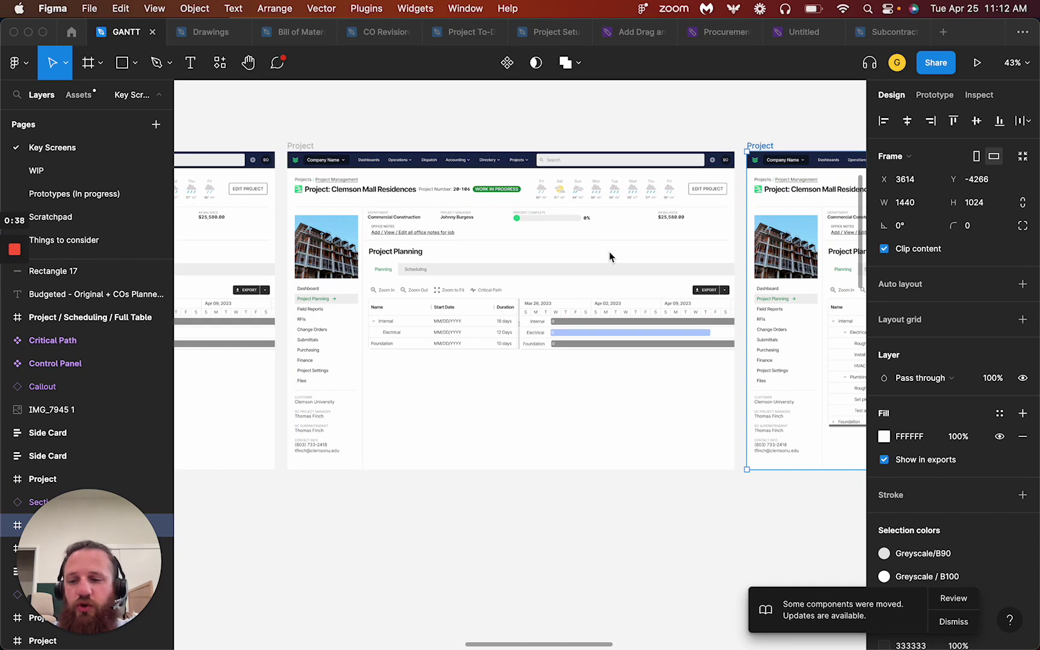
pyautogui.scroll(5, 608, 252)
pyautogui.scroll(-4, 602, 301)
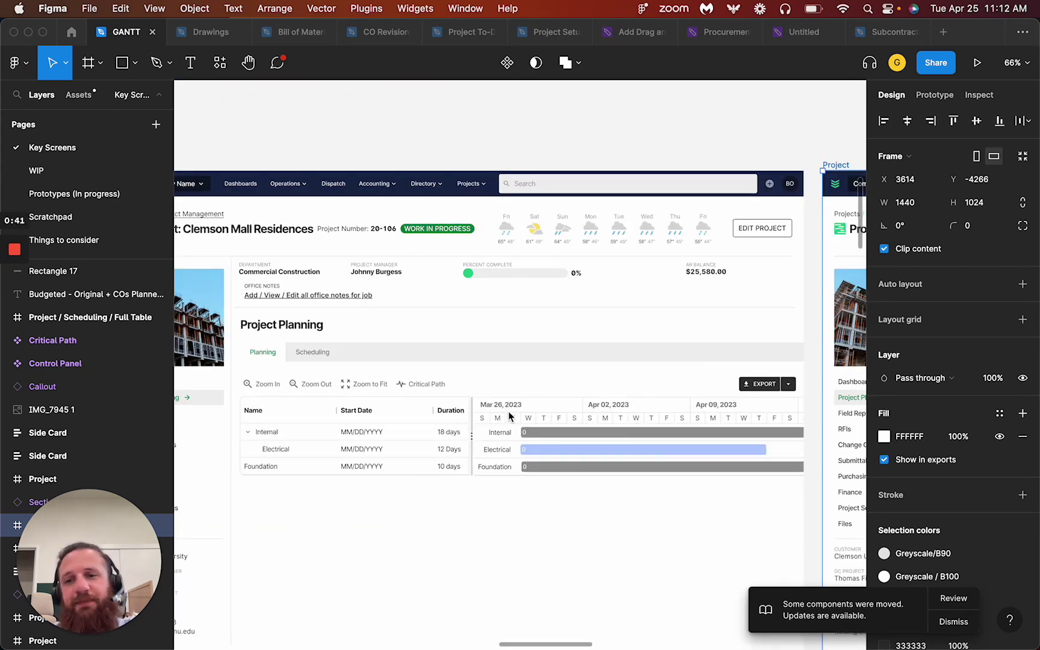
pyautogui.moveTo(756, 412); pyautogui.dragTo(441, 376)
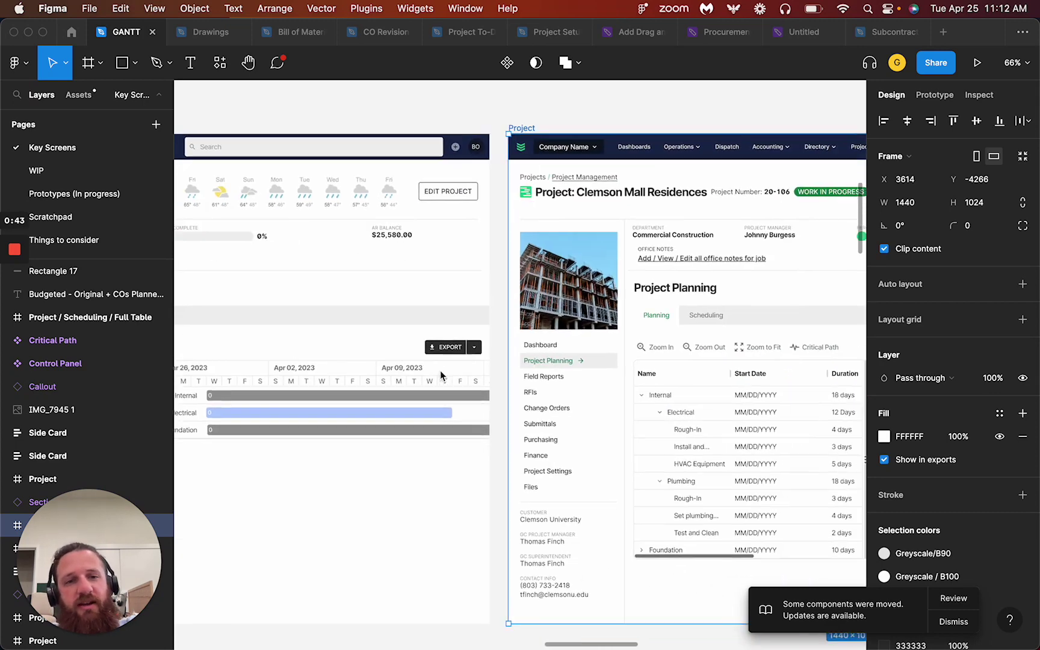
pyautogui.moveTo(660, 381); pyautogui.dragTo(512, 356)
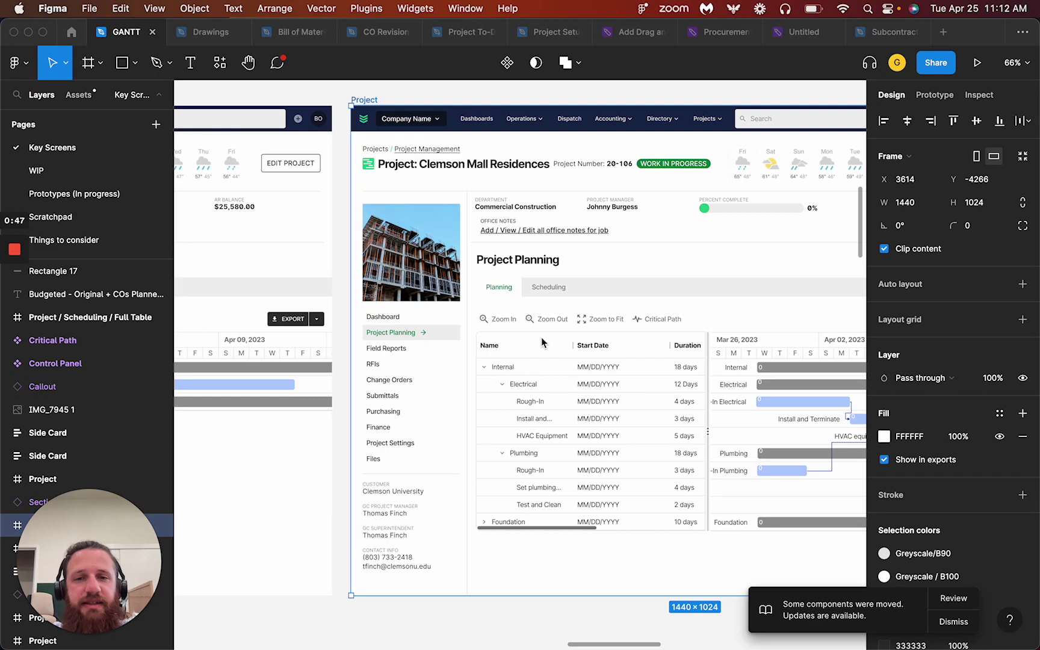
pyautogui.hscroll(3, 545, 342)
pyautogui.hscroll(3, 661, 389)
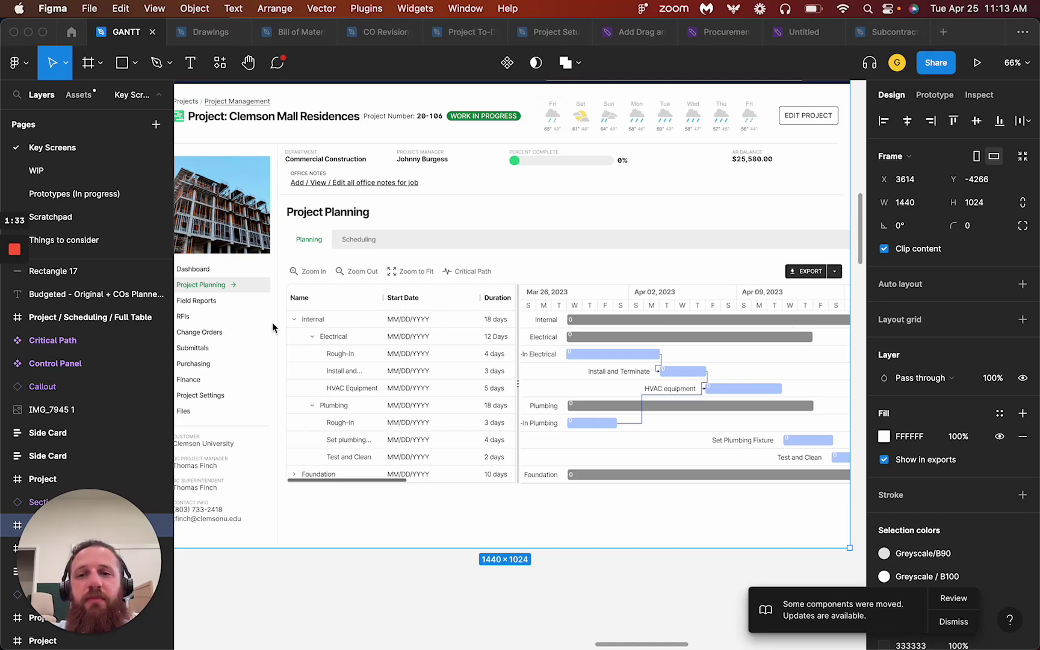
pyautogui.scroll(-2, 274, 468)
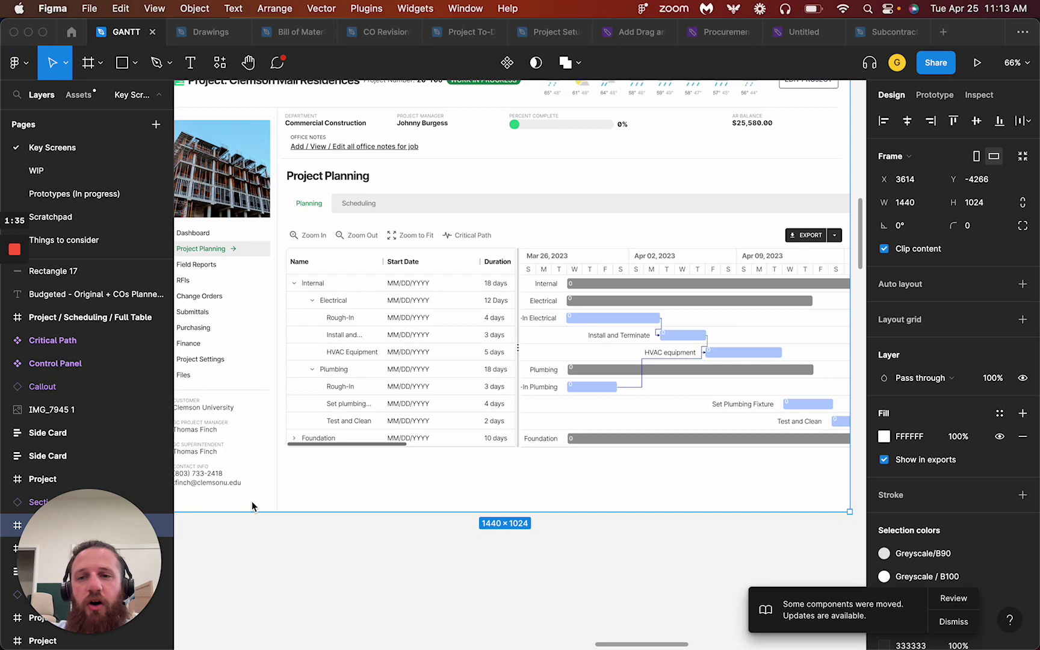
# - Scroll through the Edit Task card's sections, including Labor (Journeyman 40 hr, Apprentice 8 hr) and Costing
pyautogui.moveTo(251, 501); pyautogui.dragTo(644, 275)
pyautogui.scroll(-10, 583, 309)
pyautogui.hscroll(-5, 309, 355)
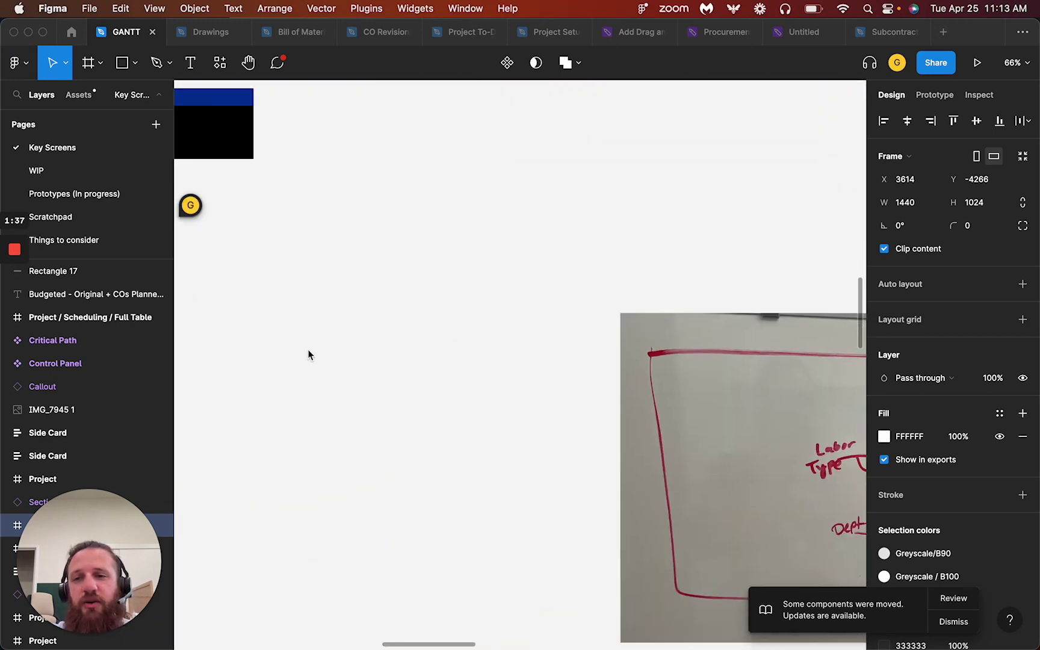
pyautogui.scroll(5, 262, 374)
pyautogui.hscroll(-8, 629, 305)
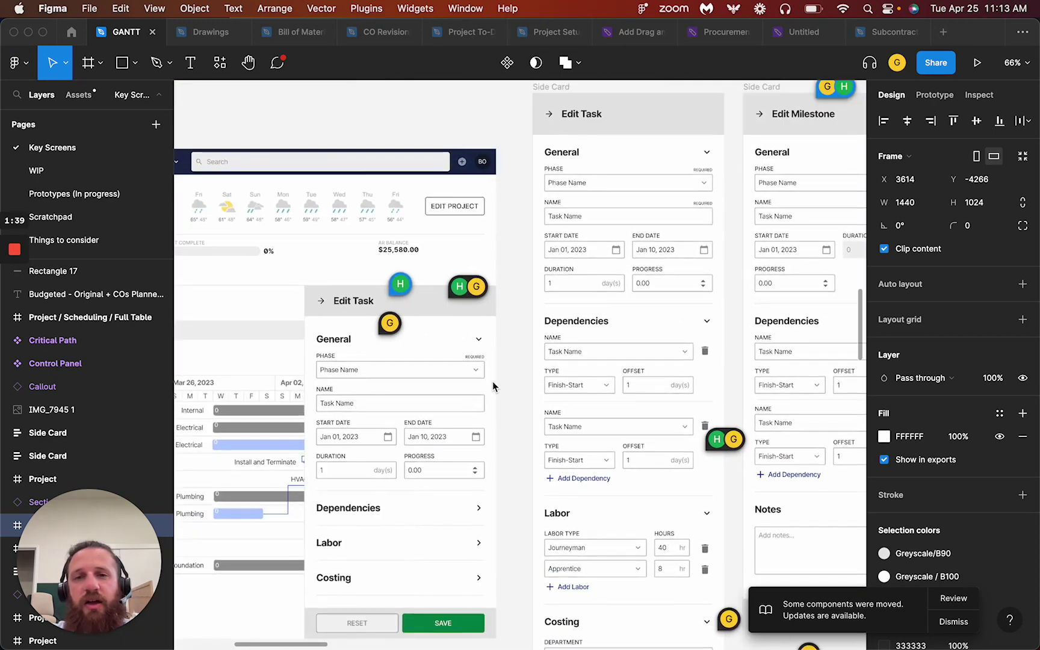
pyautogui.scroll(-3, 520, 314)
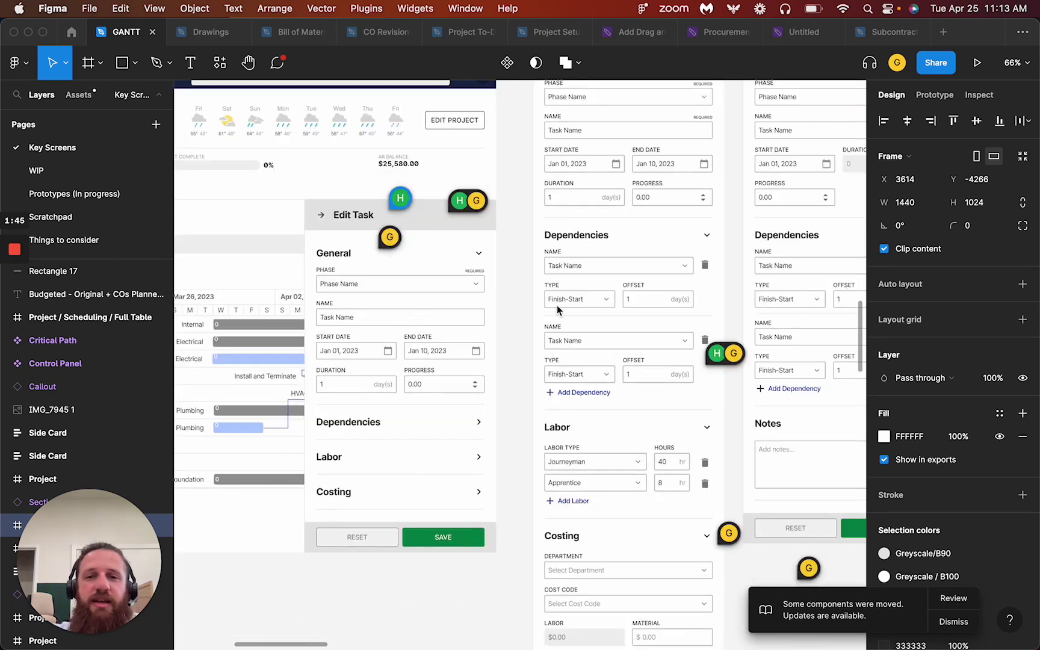
pyautogui.scroll(-4, 556, 306)
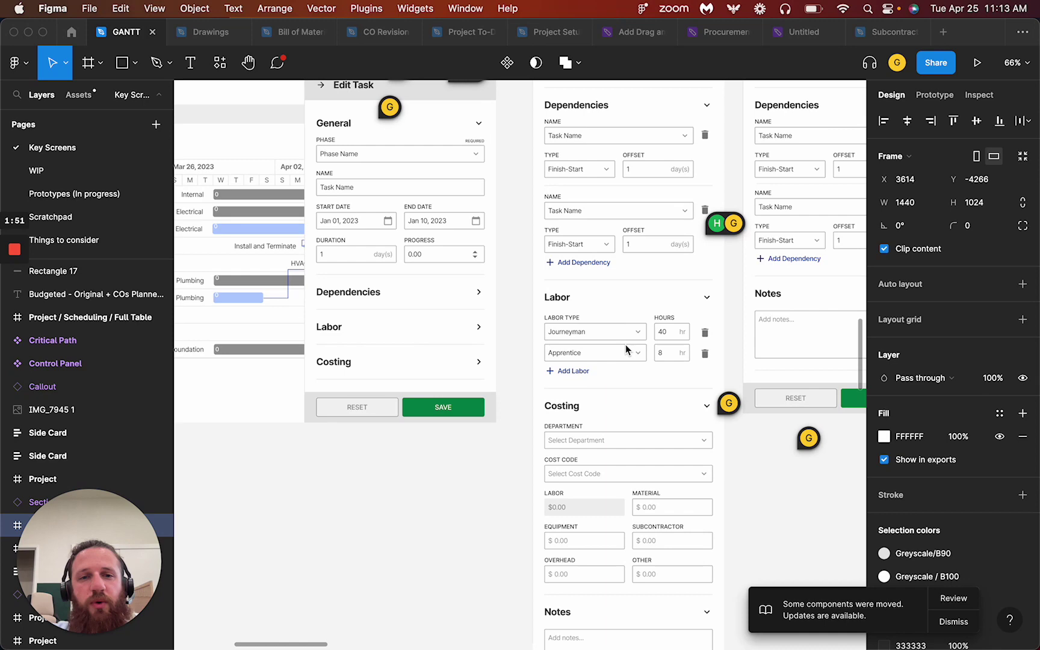
pyautogui.scroll(-4, 654, 300)
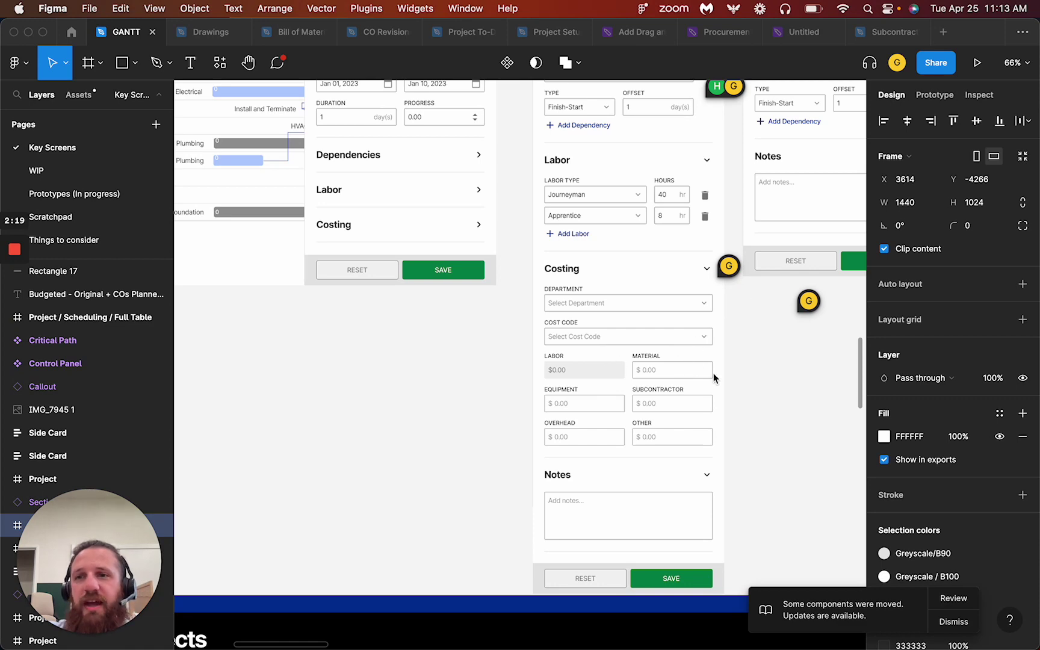
# - Zoom out and pan across the mockup frames toward the Scheduling screen
pyautogui.scroll(-15, 718, 373)
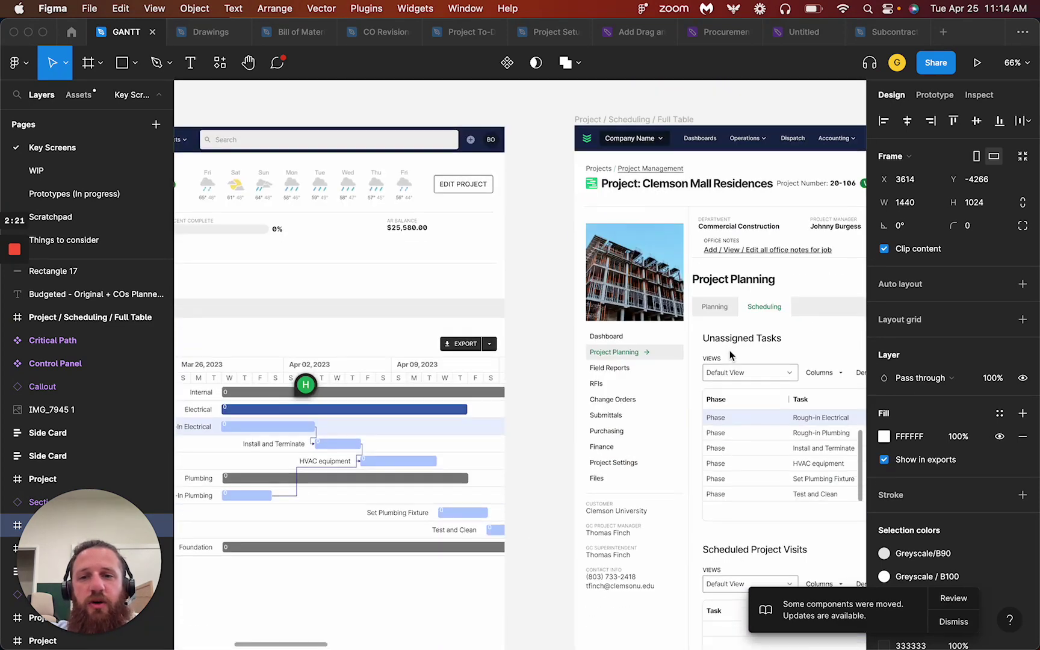
pyautogui.scroll(-3, 729, 349)
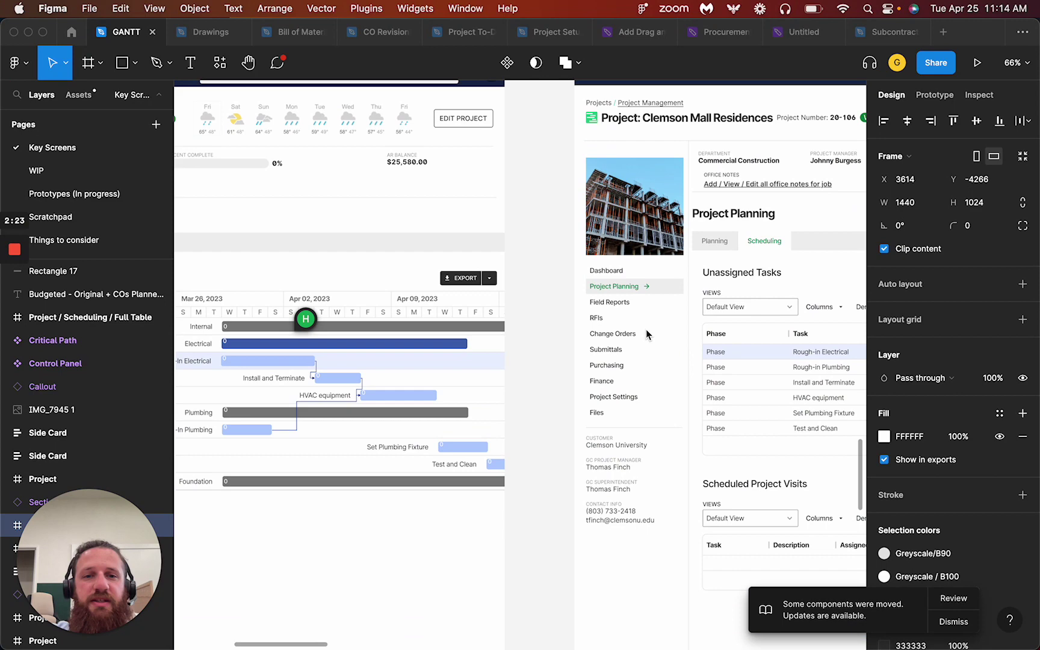
pyautogui.hscroll(10, 663, 329)
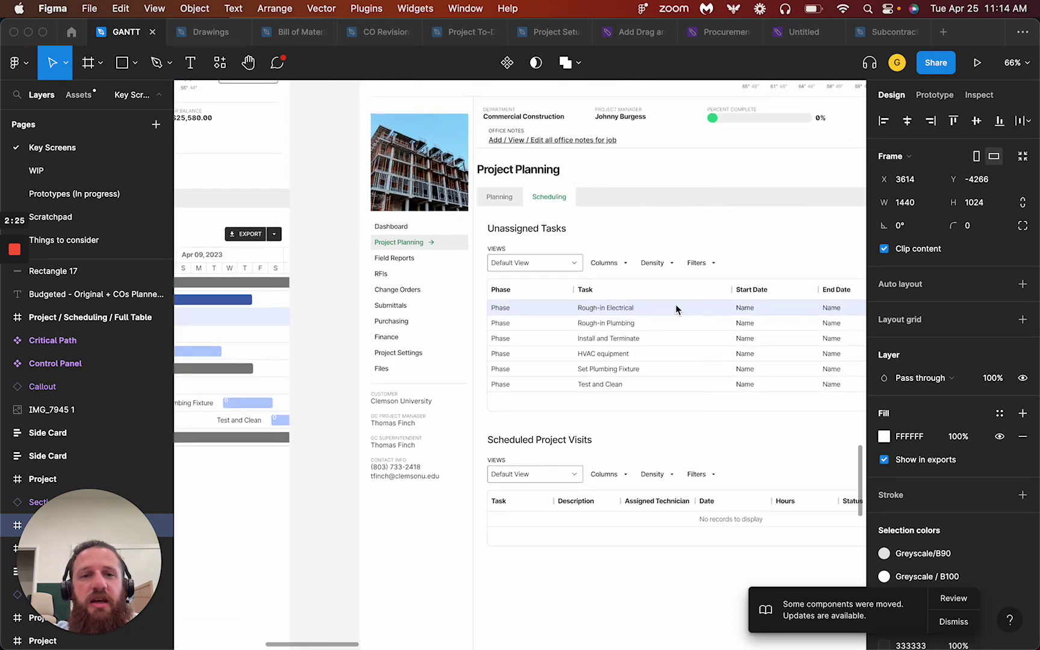
pyautogui.hscroll(2, 537, 347)
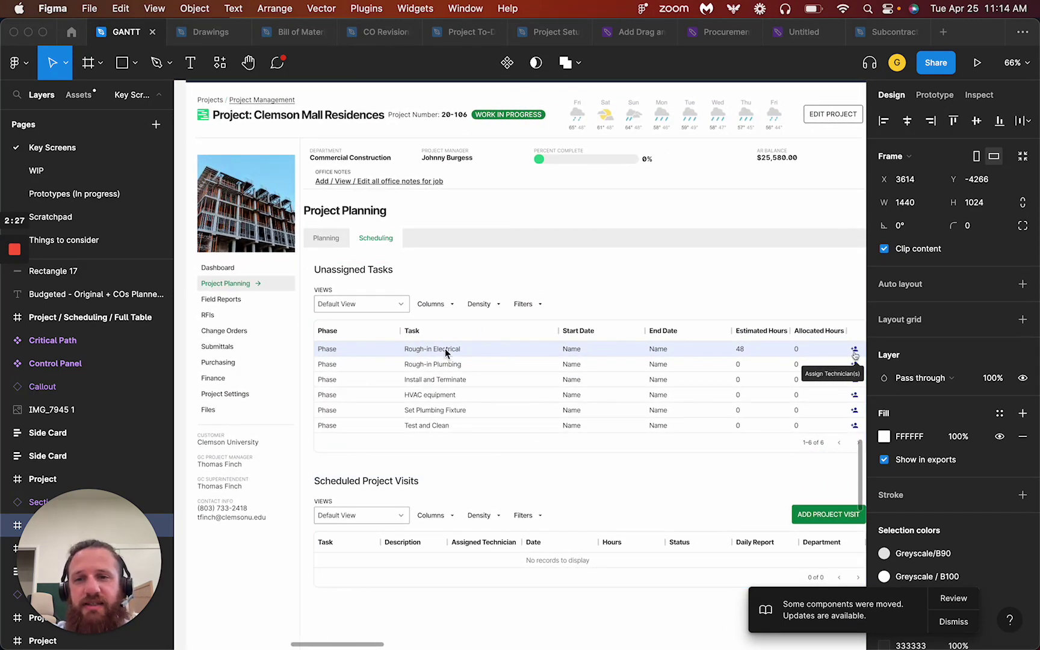
pyautogui.hscroll(3, 339, 344)
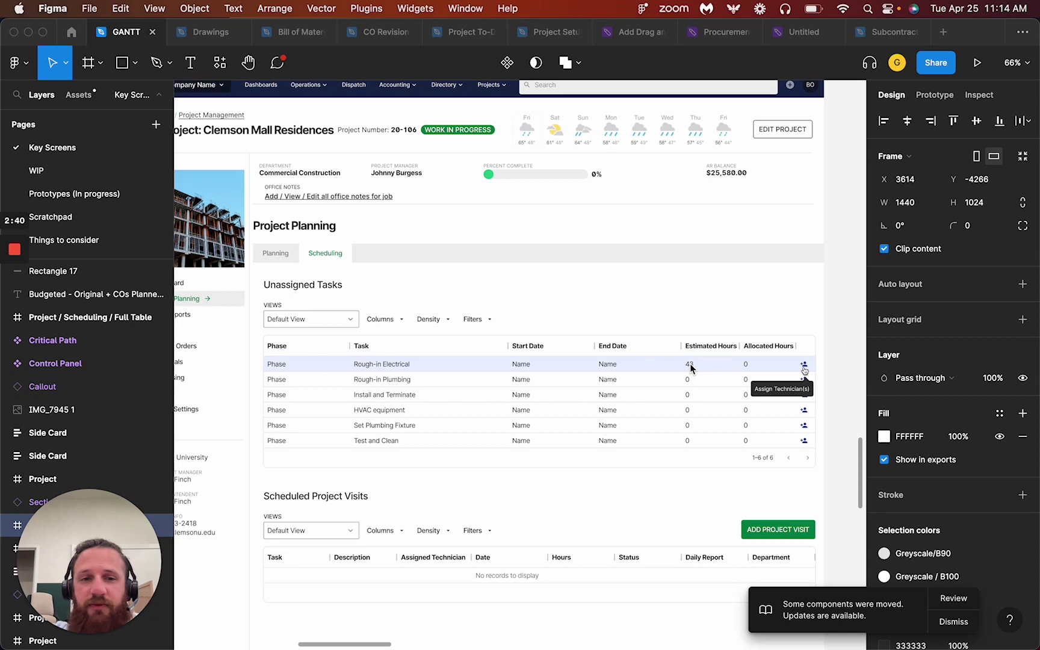
# - Zoom into the Scheduling frame's task table showing Rough-in Electrical at 48 estimated hours
pyautogui.scroll(-10, 690, 366)
pyautogui.scroll(4, 585, 374)
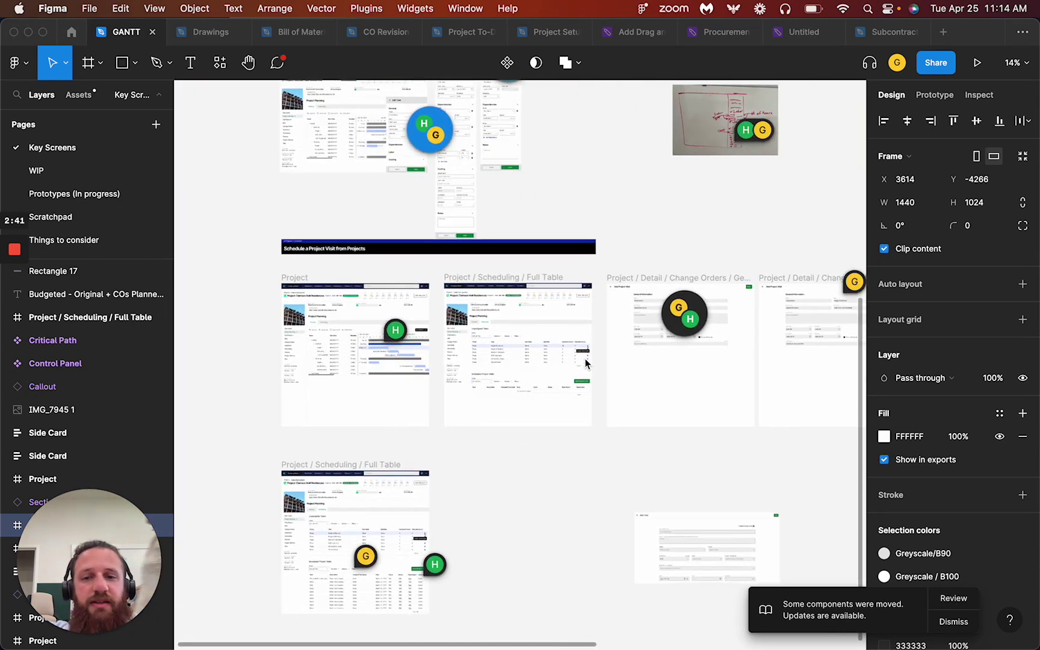
pyautogui.hscroll(5, 586, 374)
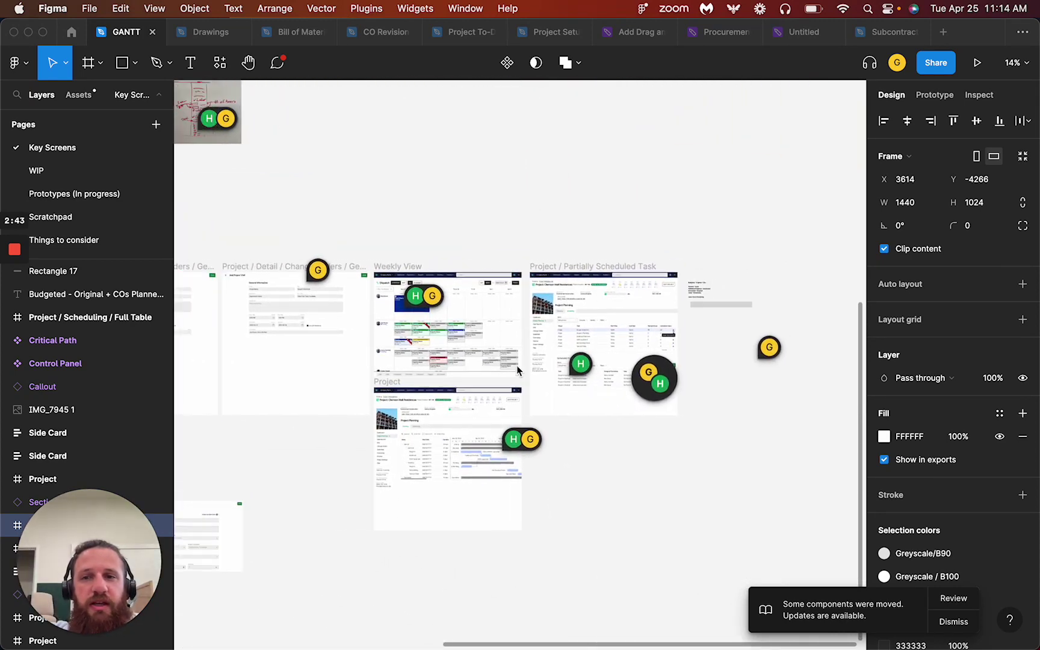
pyautogui.scroll(15, 480, 397)
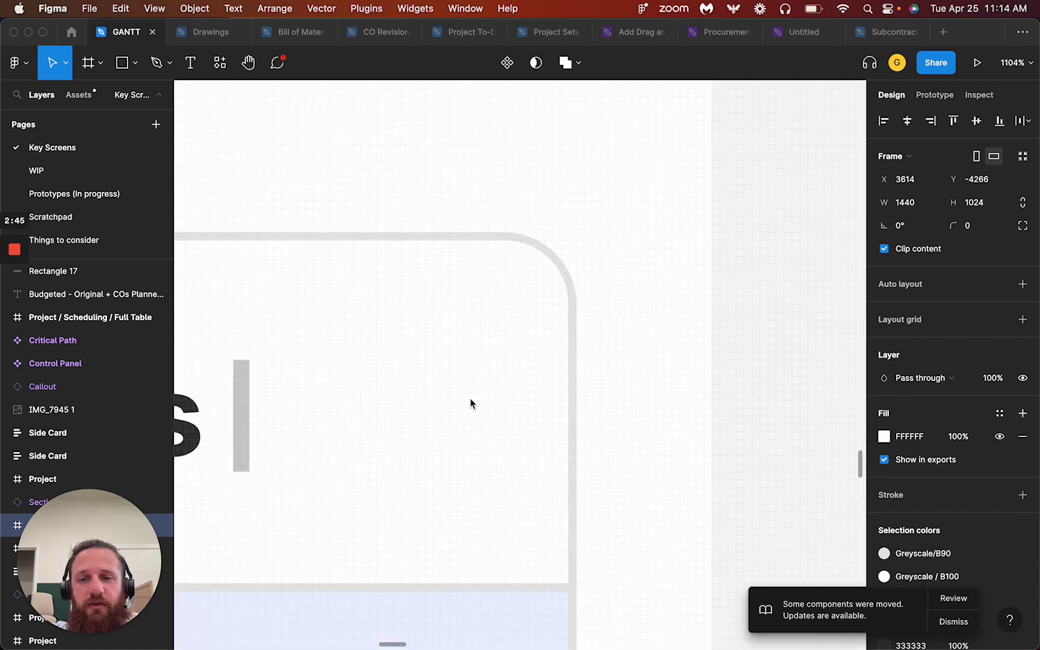
pyautogui.scroll(-10, 429, 442)
pyautogui.scroll(2, 429, 364)
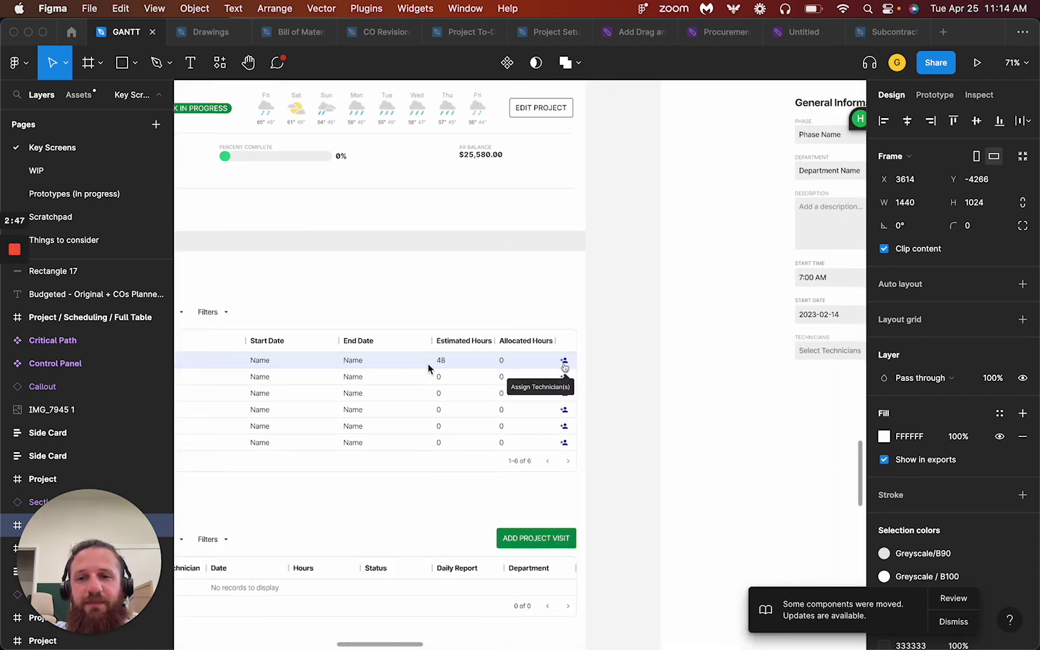
pyautogui.hscroll(-5, 311, 353)
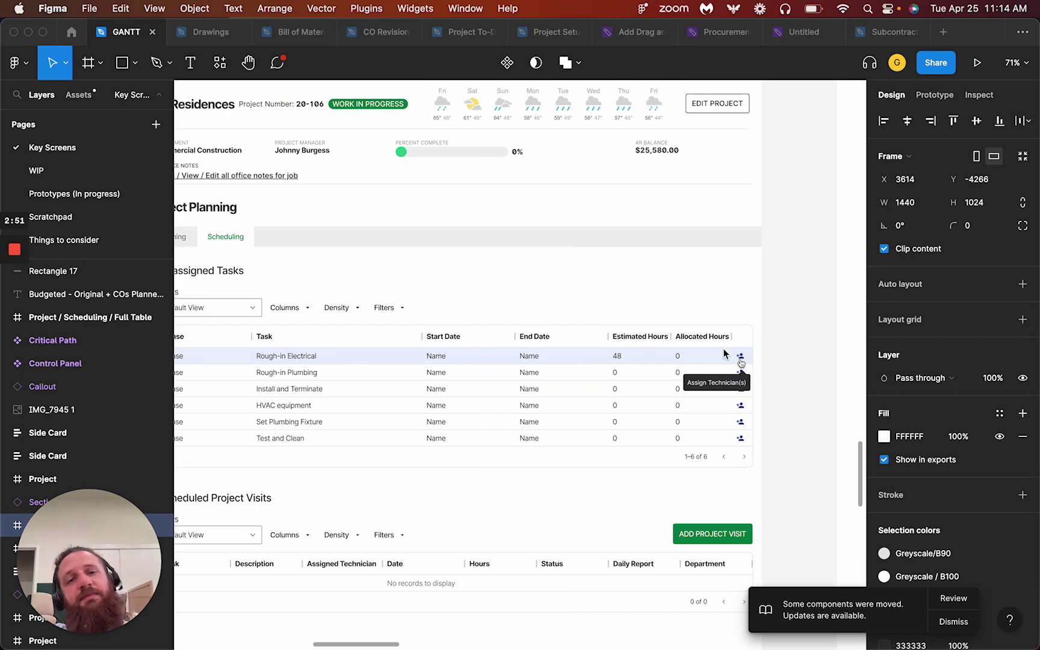
# - Hide comment pins and view the Rough in Electrical visit form, 8:00 AM–4:00 PM, two technicians
pyautogui.hscroll(10, 383, 373)
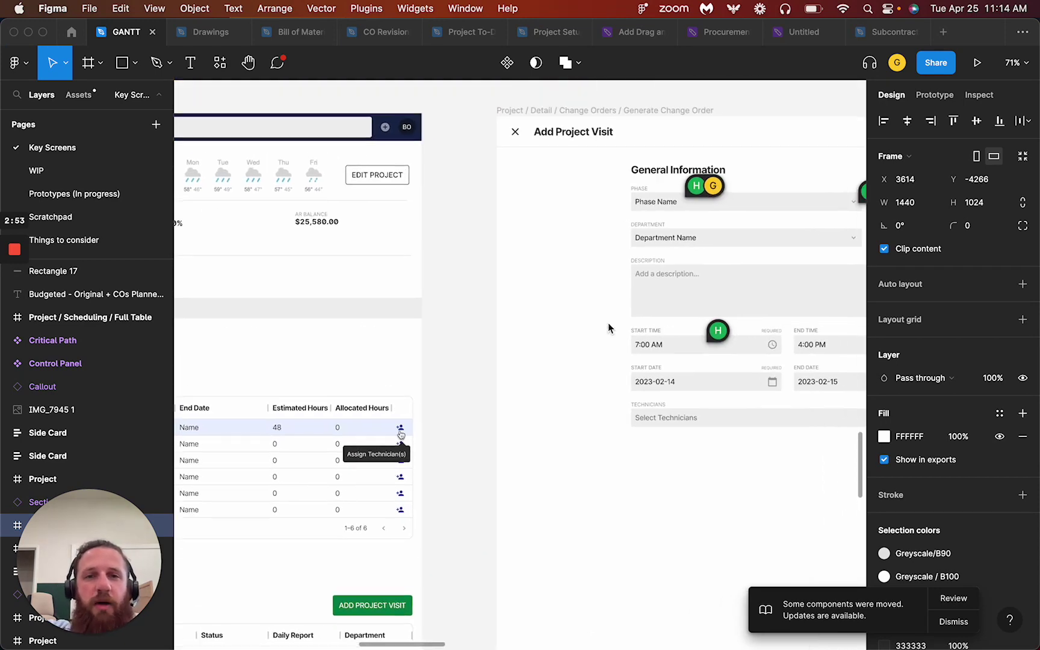
pyautogui.scroll(-2, 341, 282)
pyautogui.scroll(2, 424, 298)
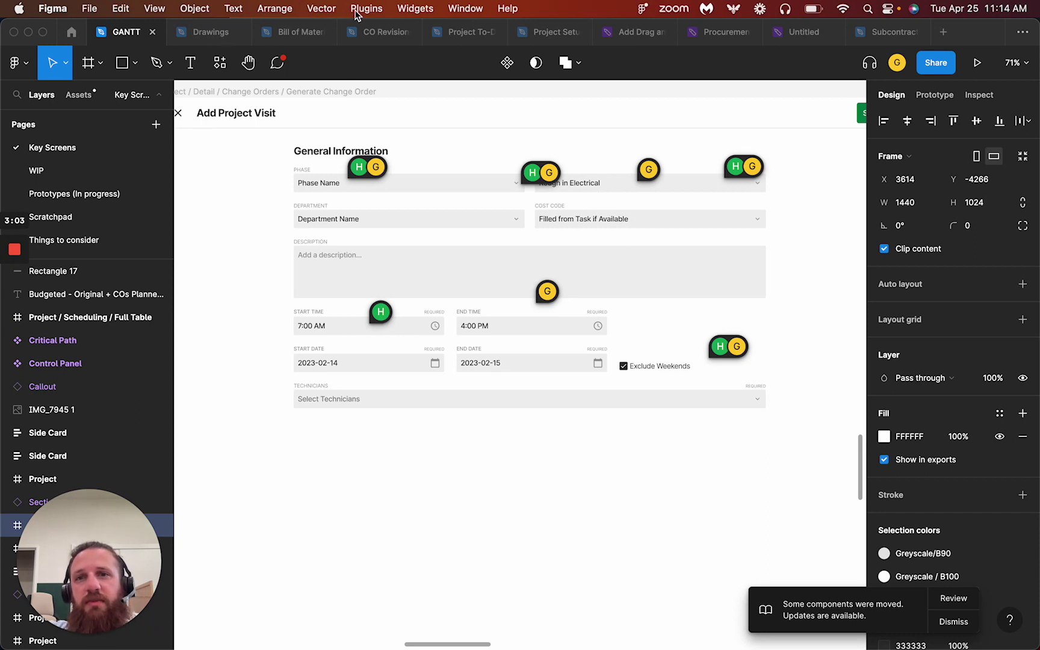
pyautogui.click(153, 11)
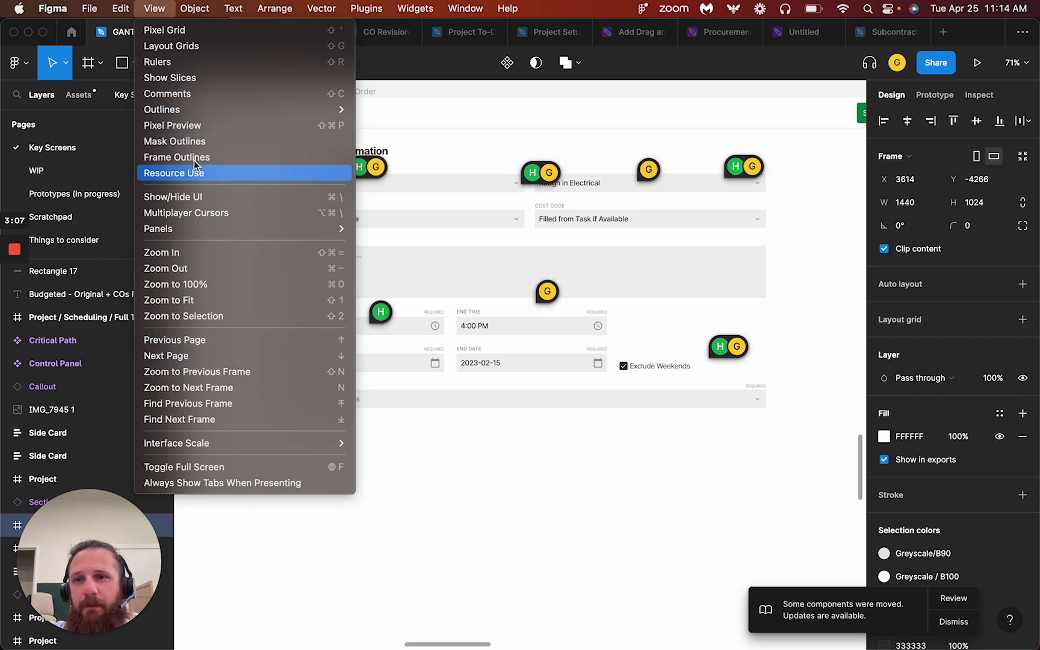
pyautogui.click(200, 94)
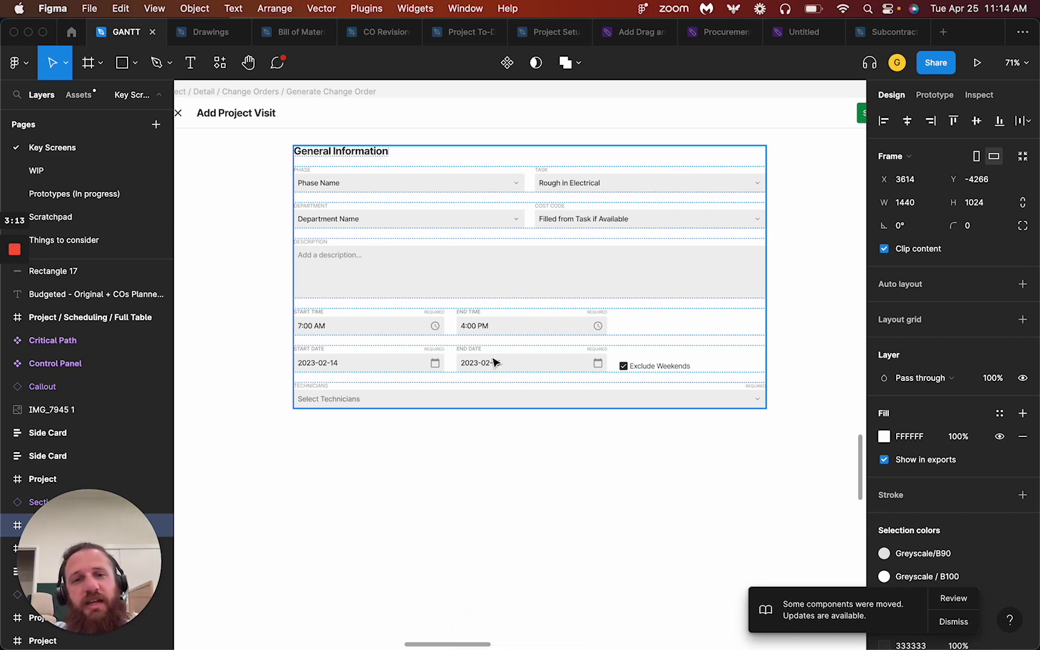
pyautogui.hscroll(10, 364, 402)
pyautogui.scroll(-2, 364, 403)
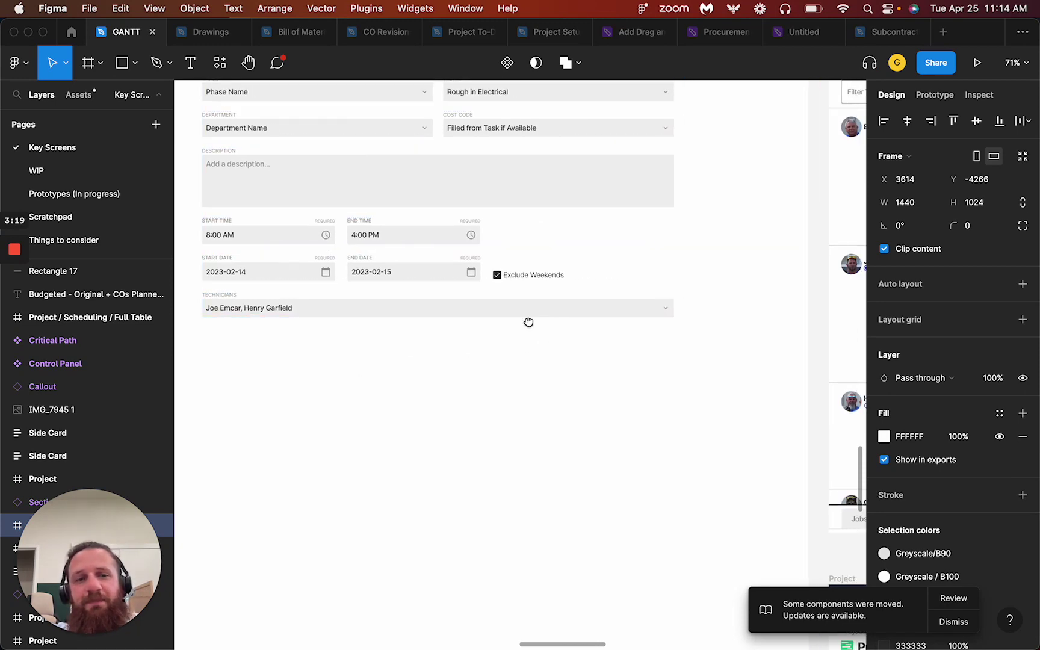
# - Pan right past the Dispatch board to the Scheduled Project Visits table, with 32 scheduled hours
pyautogui.hscroll(10, 528, 322)
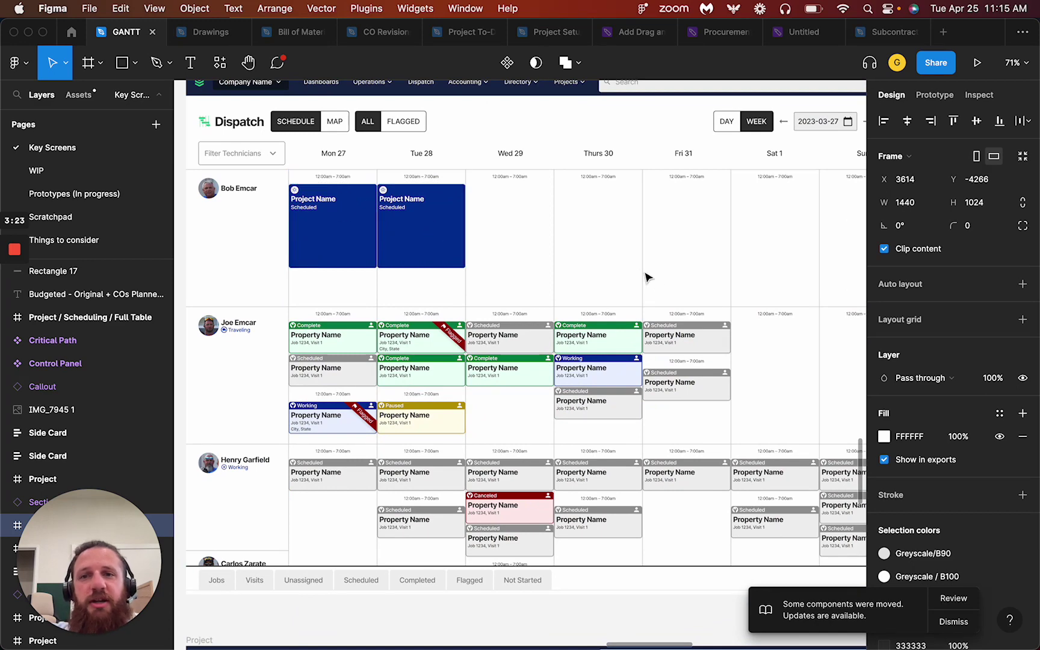
pyautogui.hscroll(10, 764, 325)
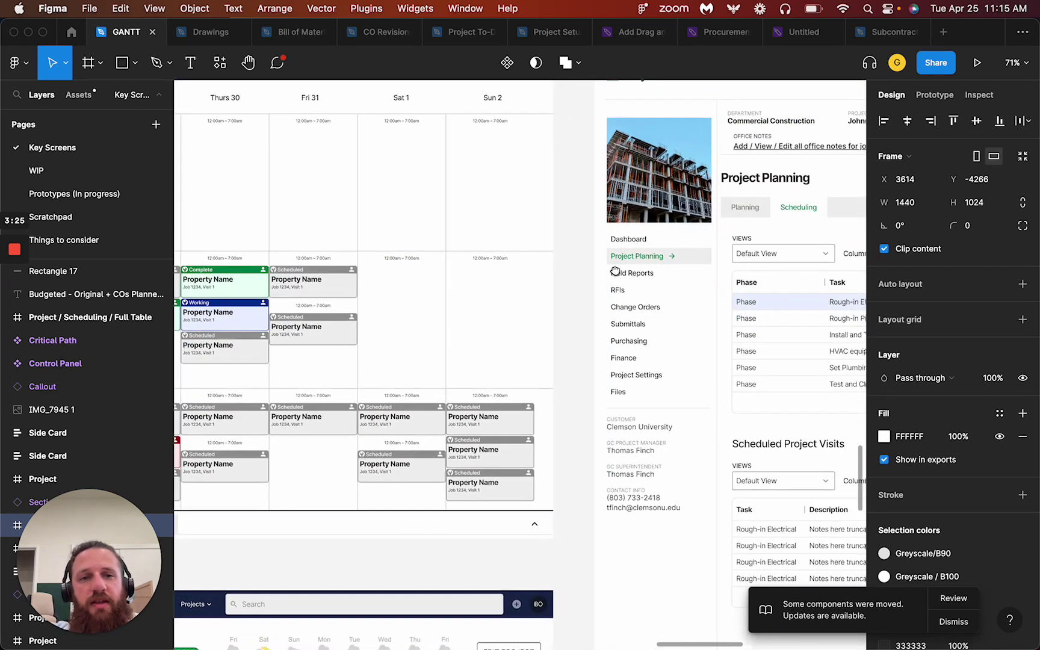
pyautogui.hscroll(10, 614, 271)
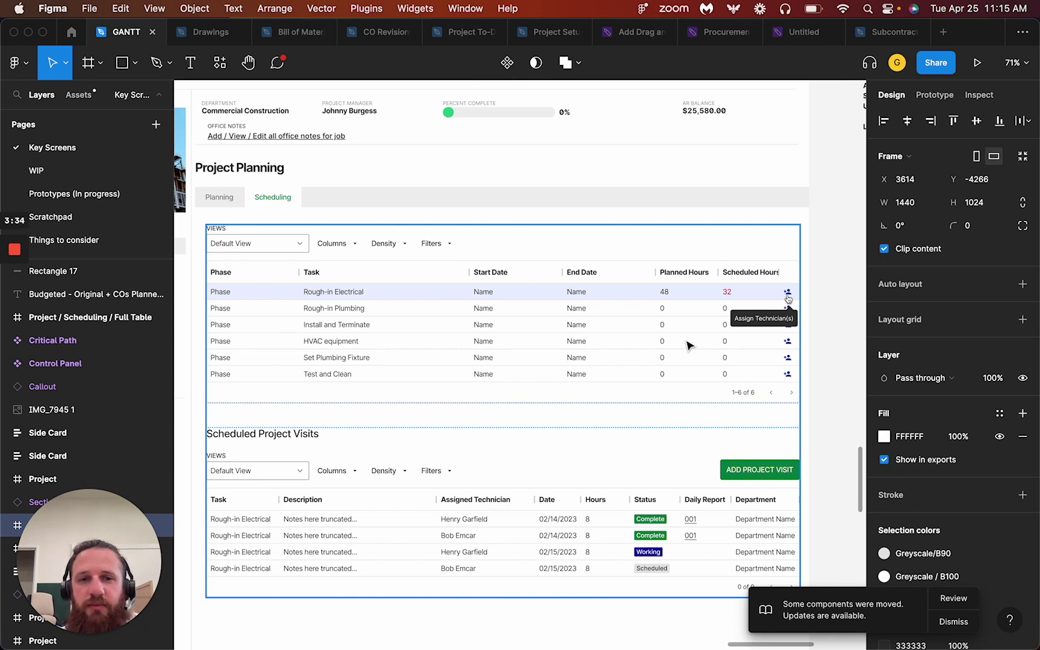
pyautogui.scroll(-2, 705, 349)
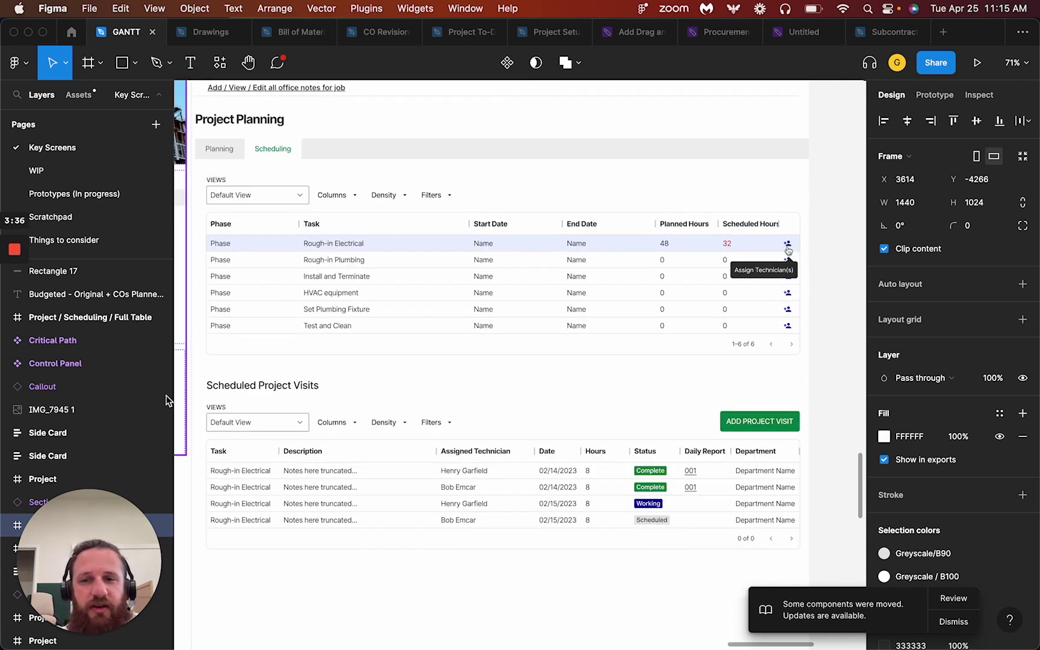
pyautogui.scroll(-2, 683, 424)
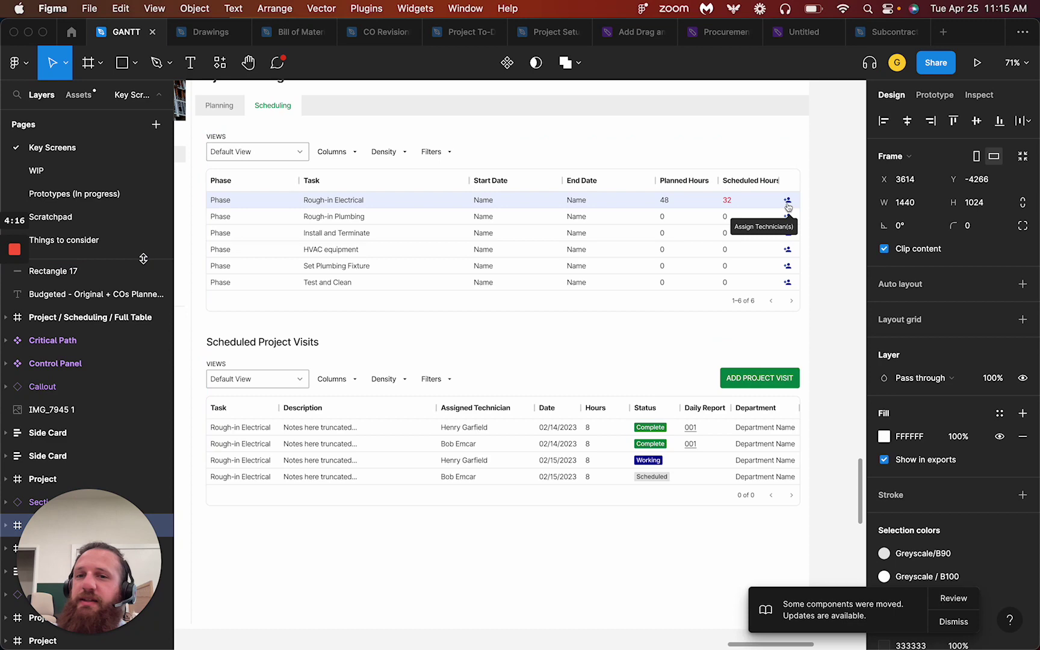
pyautogui.moveTo(21, 254)
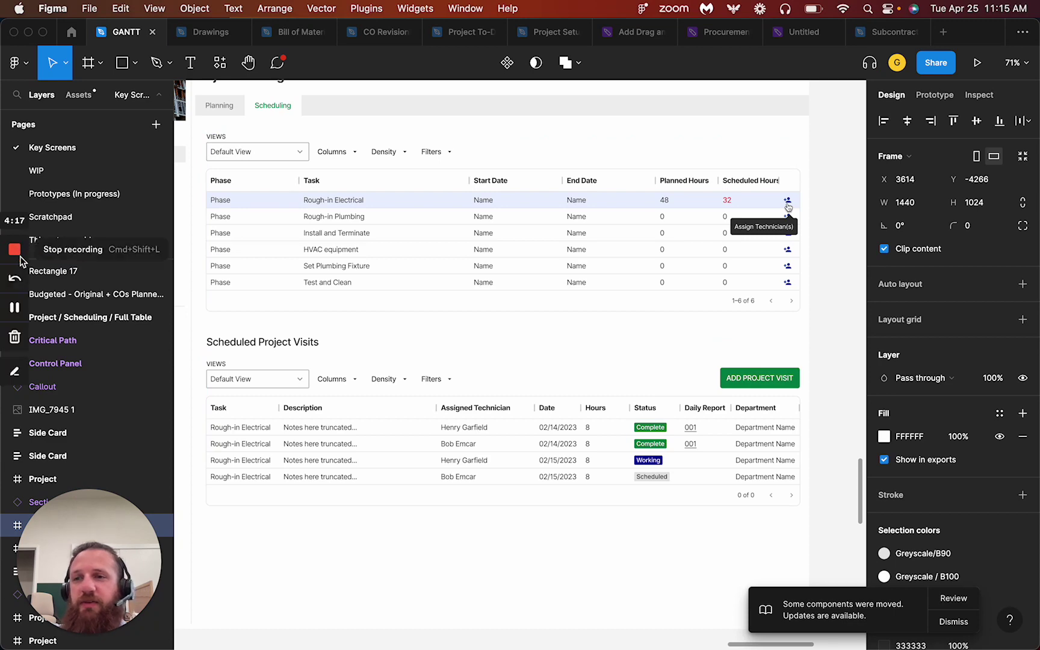